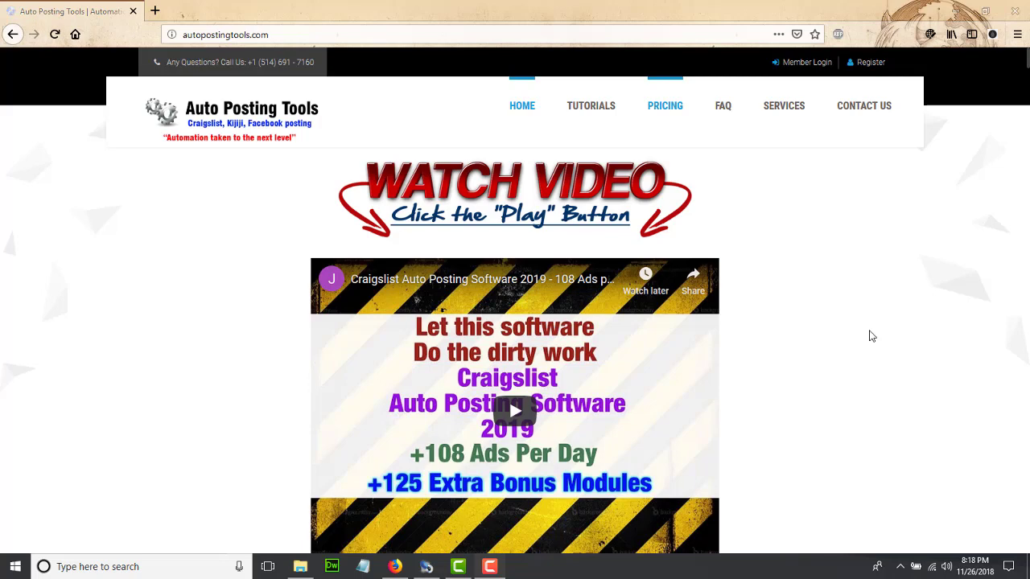
- Switch from the browser to the Autopostingtools desktop application
left_click(426, 567)
- Show the Scraping > Real Estate Modules submenu that lists the Trivago Scraper
left_click(245, 22)
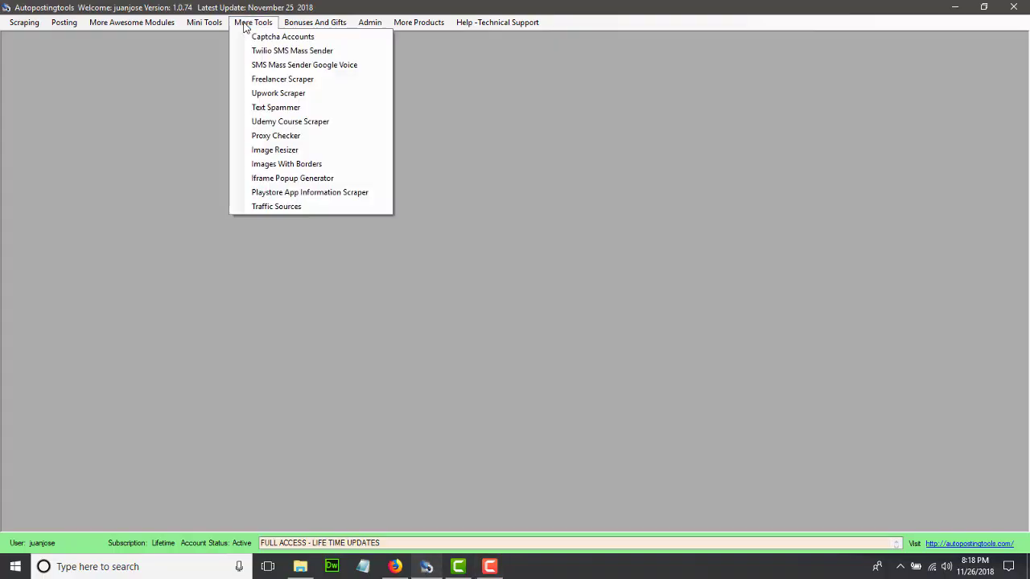
mouse_move(204, 24)
mouse_move(165, 30)
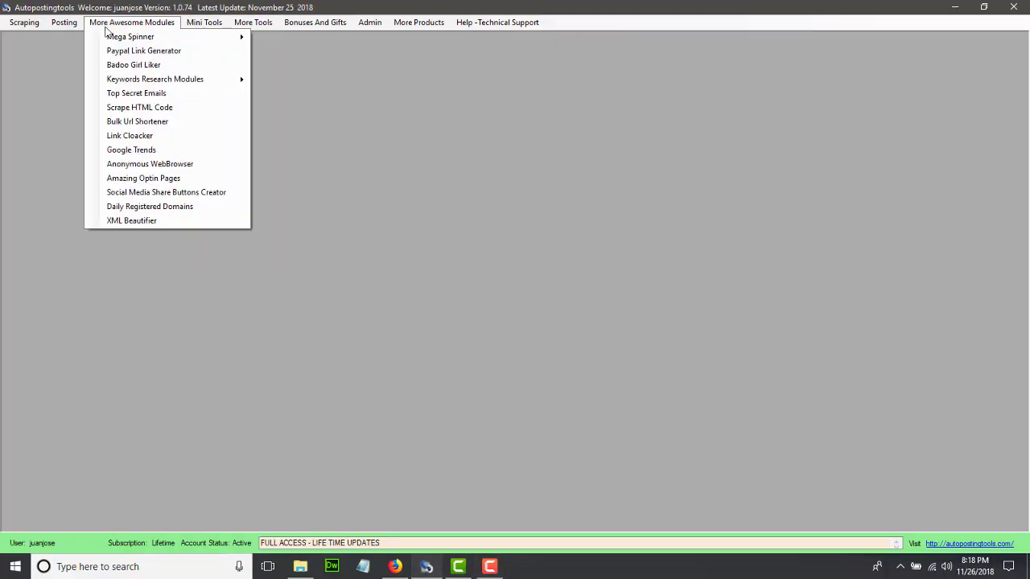
mouse_move(68, 33)
mouse_move(35, 32)
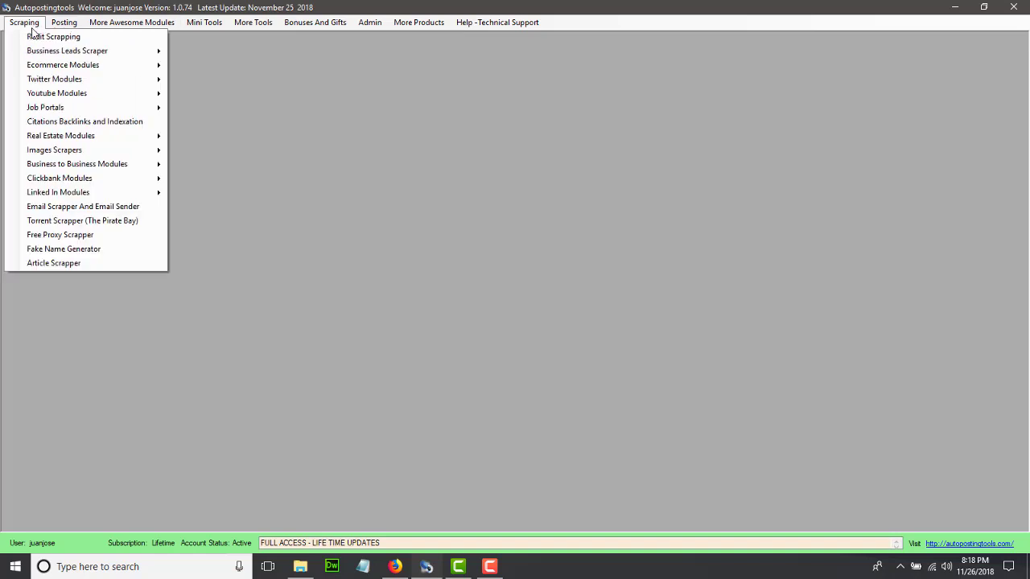
mouse_move(69, 140)
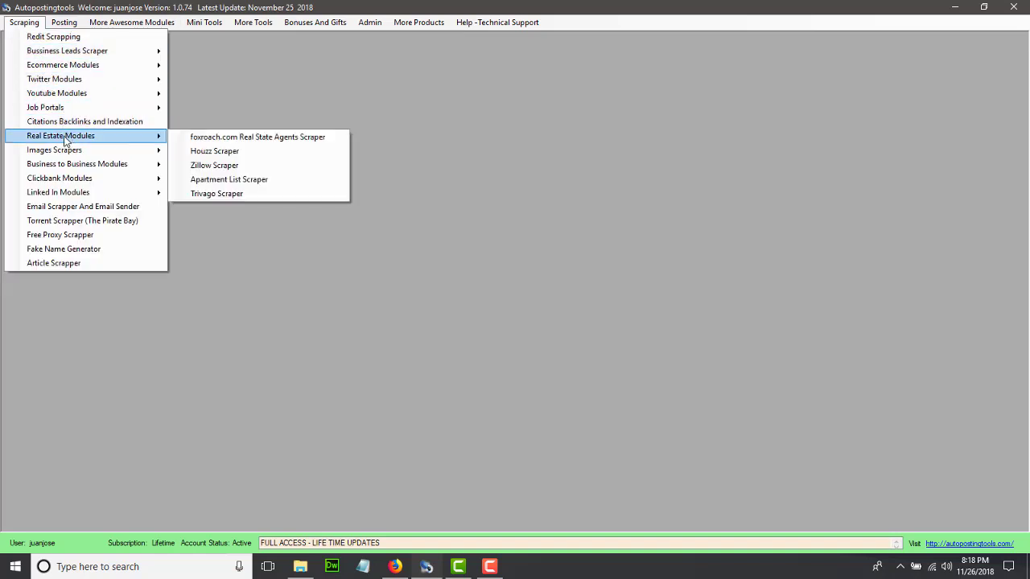
- Open the Trivago Scraper, launch its Firefox session and load the Las Vegas hotels URL
left_click(218, 193)
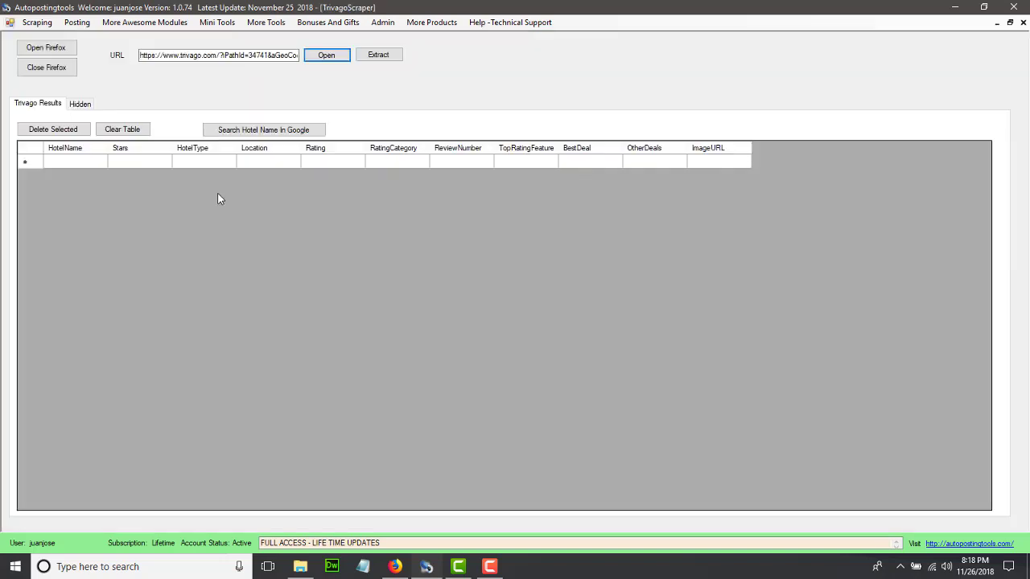
left_click(67, 50)
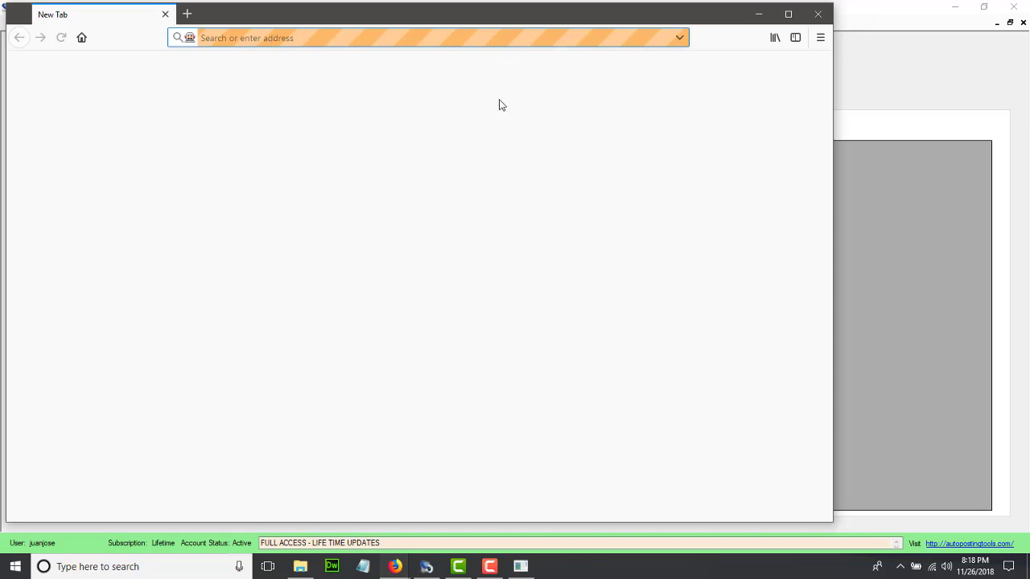
left_click(881, 102)
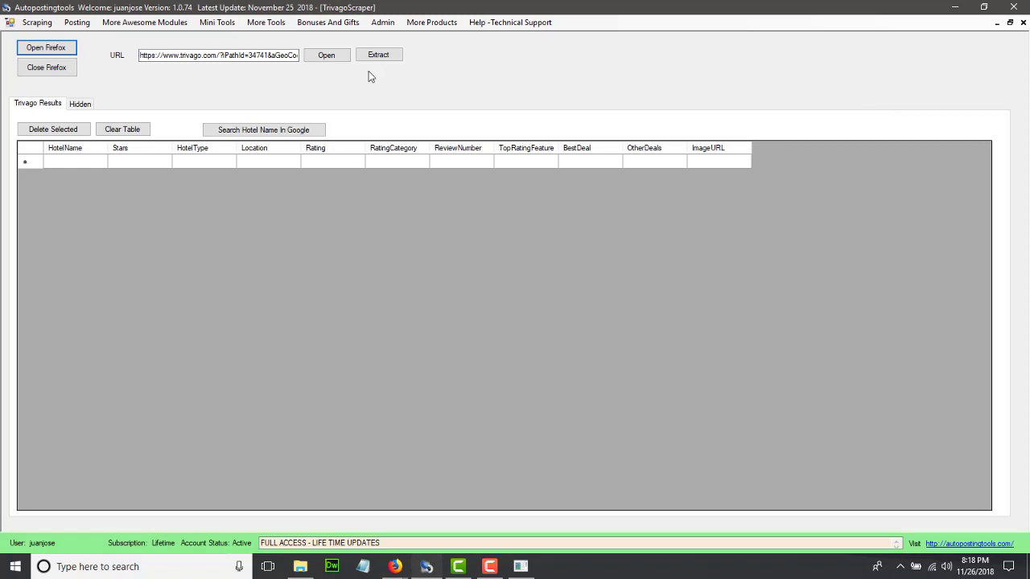
left_click(329, 56)
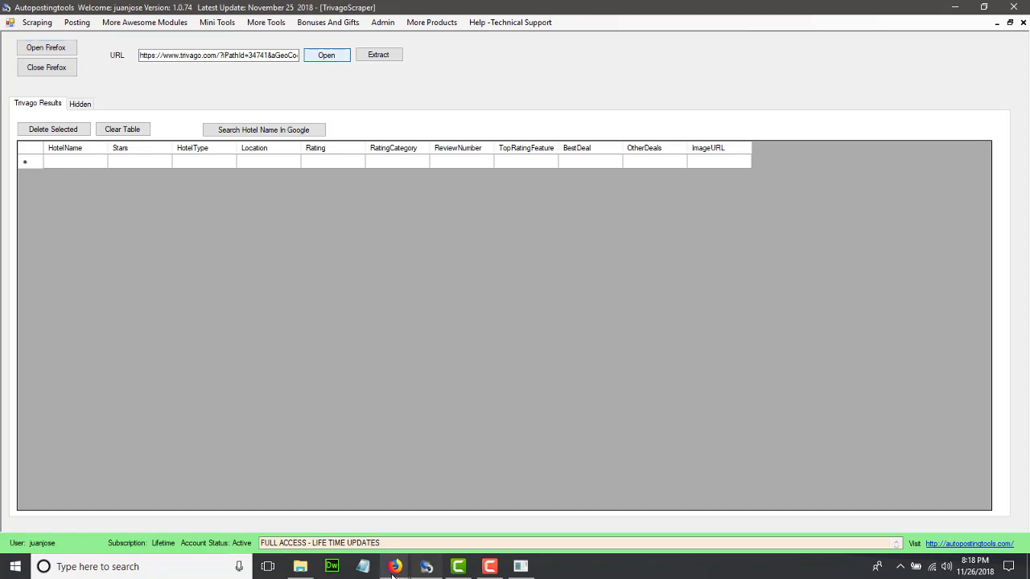
mouse_move(395, 572)
left_click(451, 510)
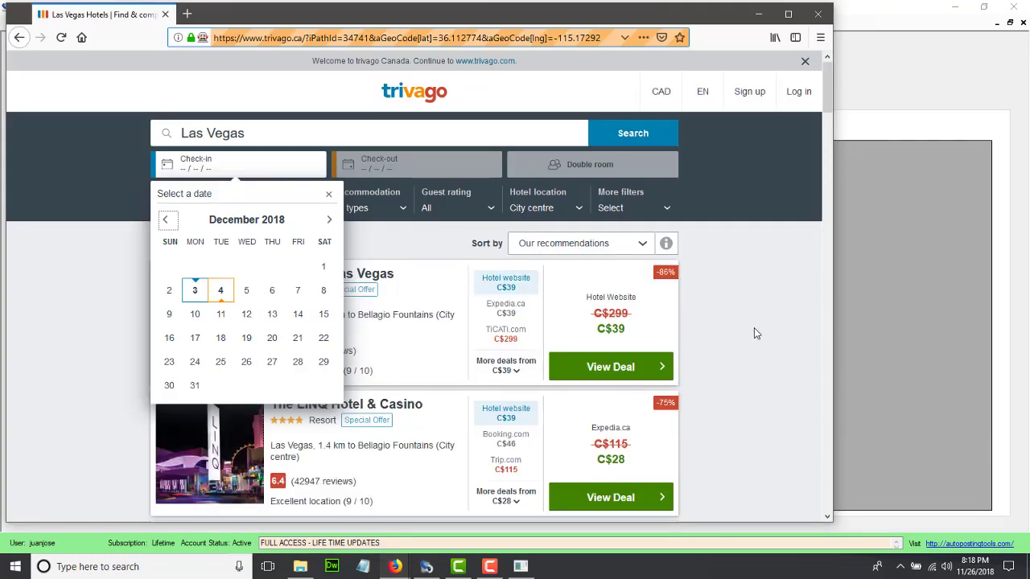
left_click(268, 134)
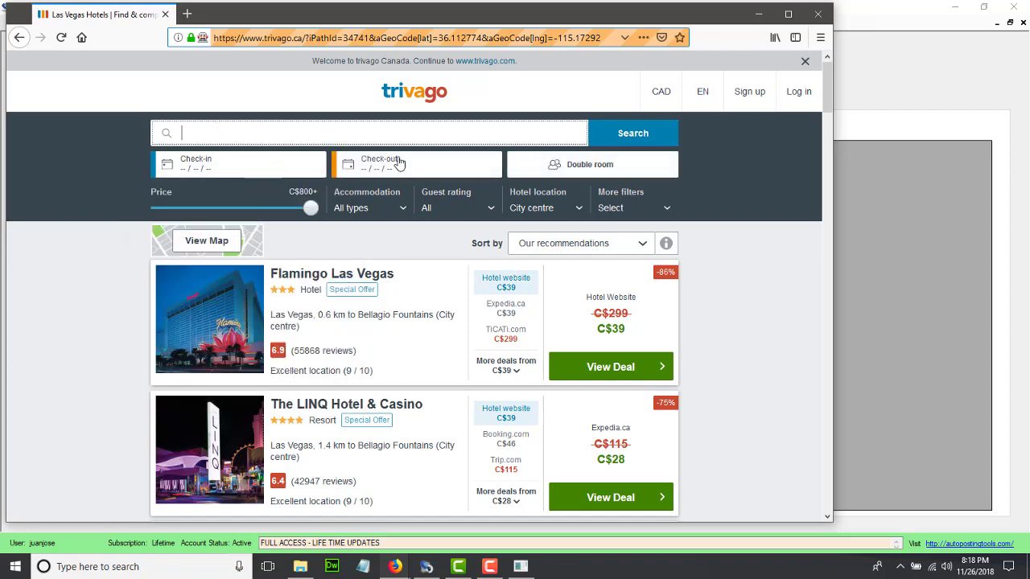
scroll(116, 342, "down", 10)
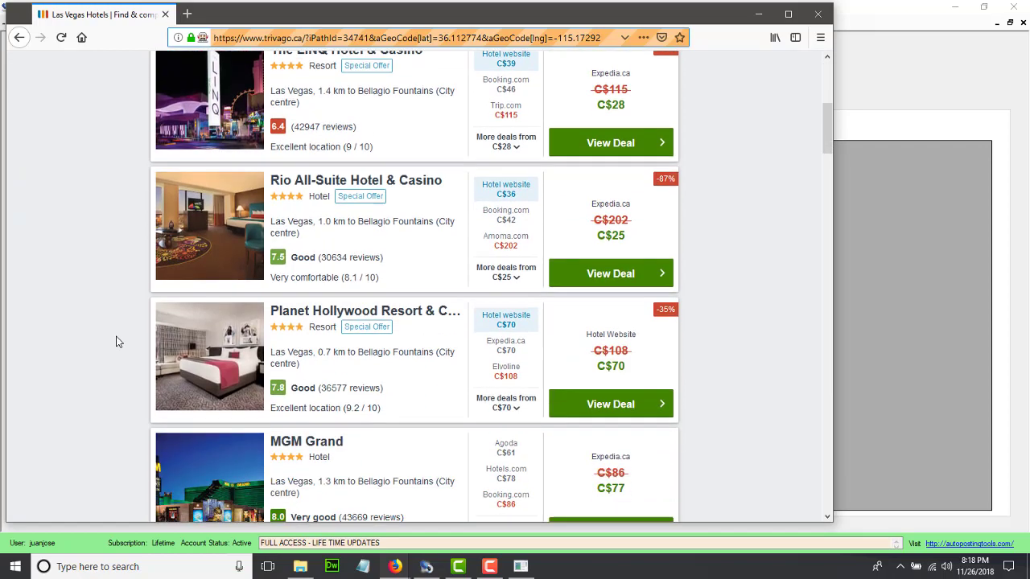
scroll(116, 342, "down", 20)
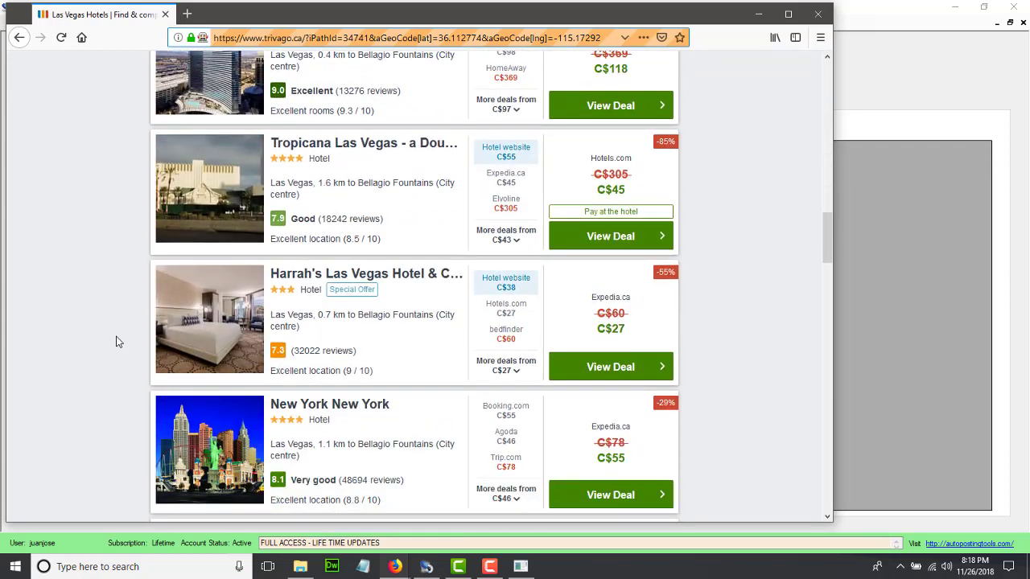
scroll(116, 342, "down", 10)
scroll(116, 340, "up", 4)
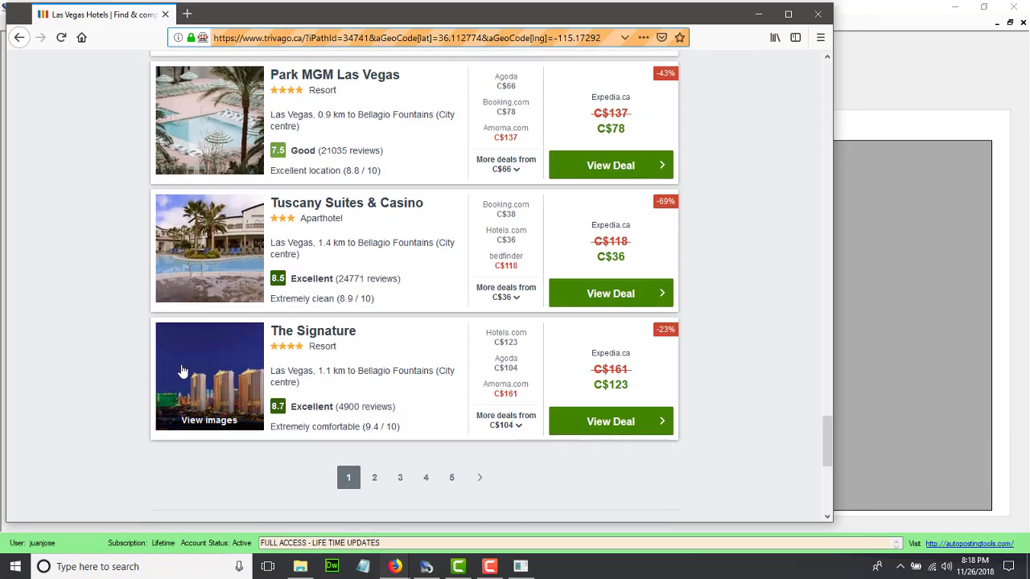
scroll(107, 269, "up", 5)
scroll(106, 270, "up", 20)
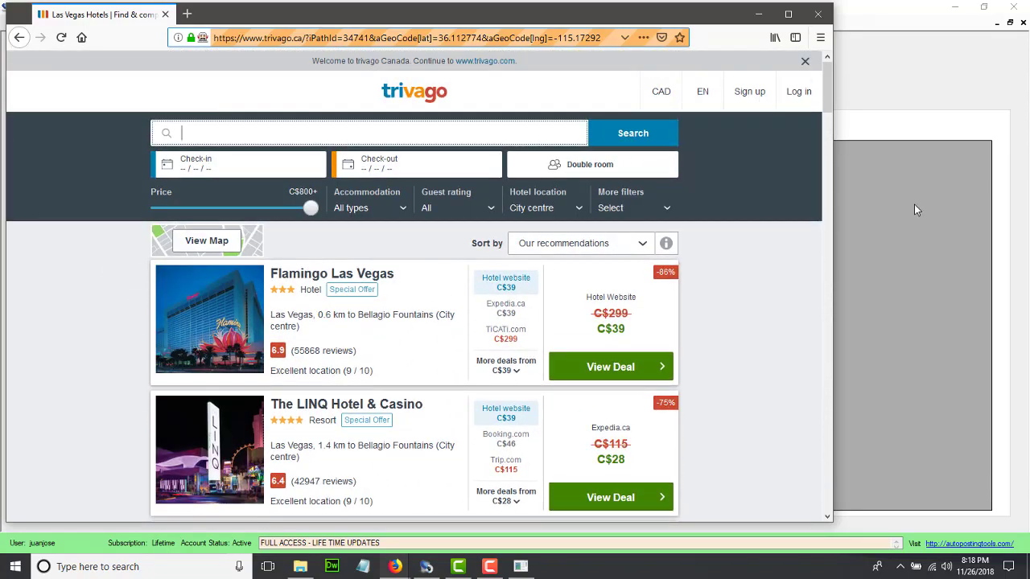
left_click(914, 210)
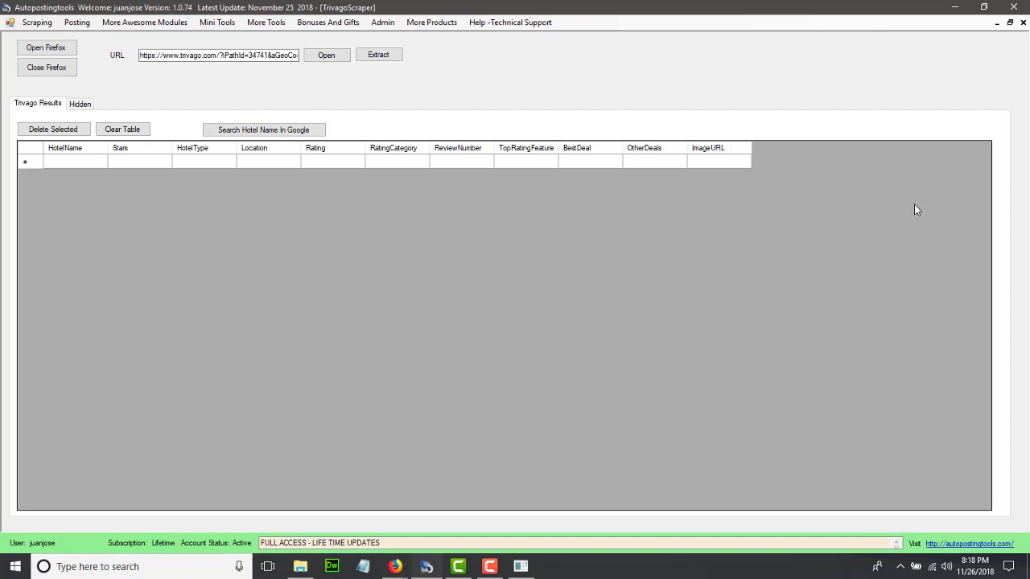
- Extract the Las Vegas hotel listings into the table and widen the HotelName column
left_click(378, 55)
left_click(218, 303)
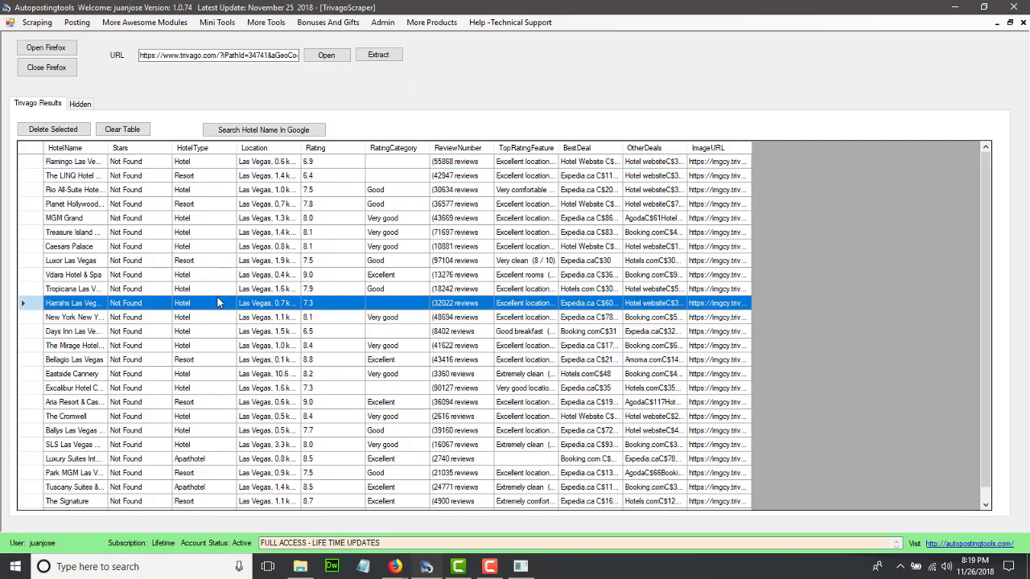
scroll(218, 302, "down", 1)
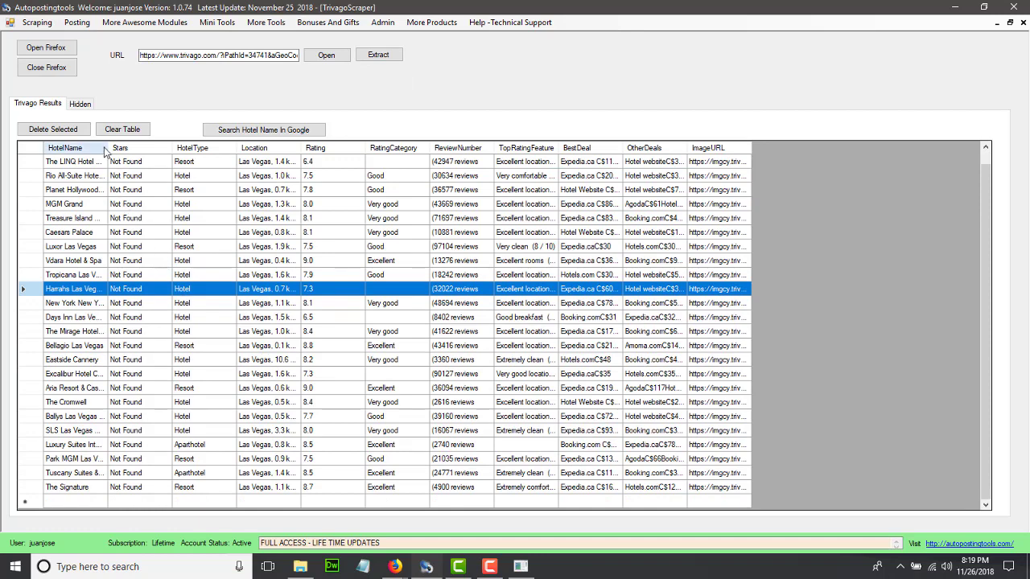
left_click_drag(107, 150, 185, 164)
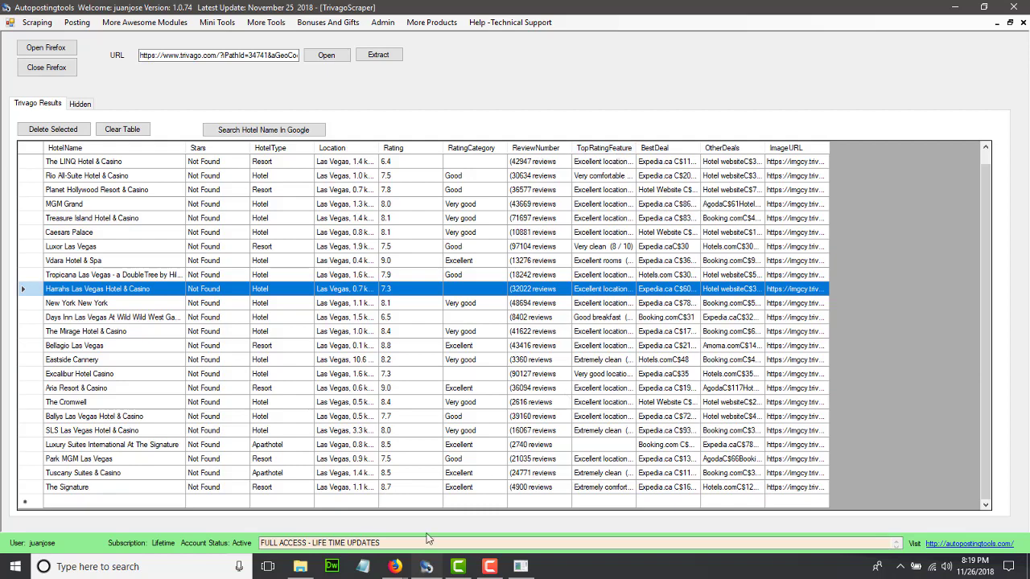
- Check the Trivago page in Firefox, then auto-fit the BestDeal column to show full prices
mouse_move(394, 567)
left_click(455, 521)
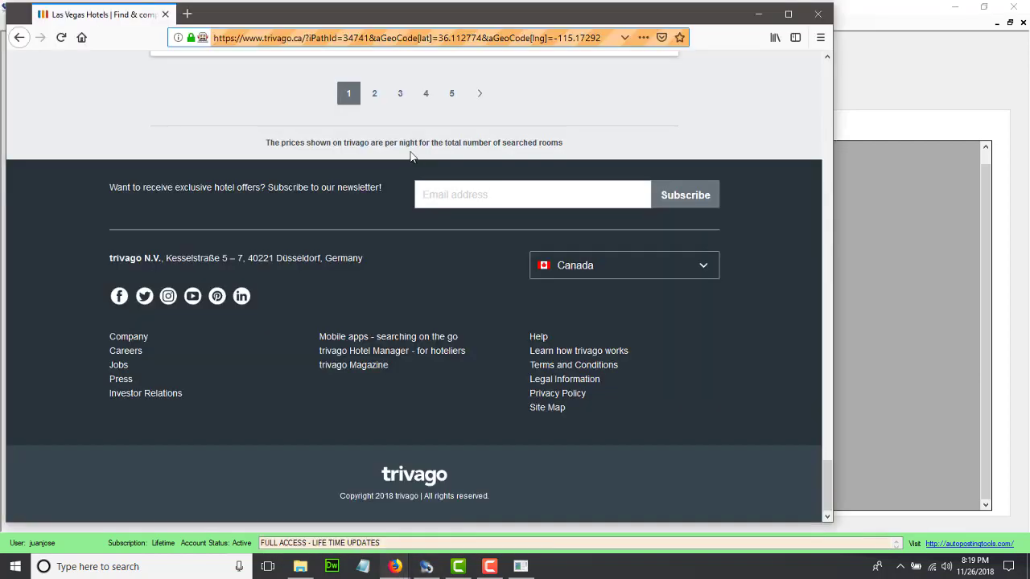
scroll(439, 220, "up", 10)
scroll(440, 211, "up", 3)
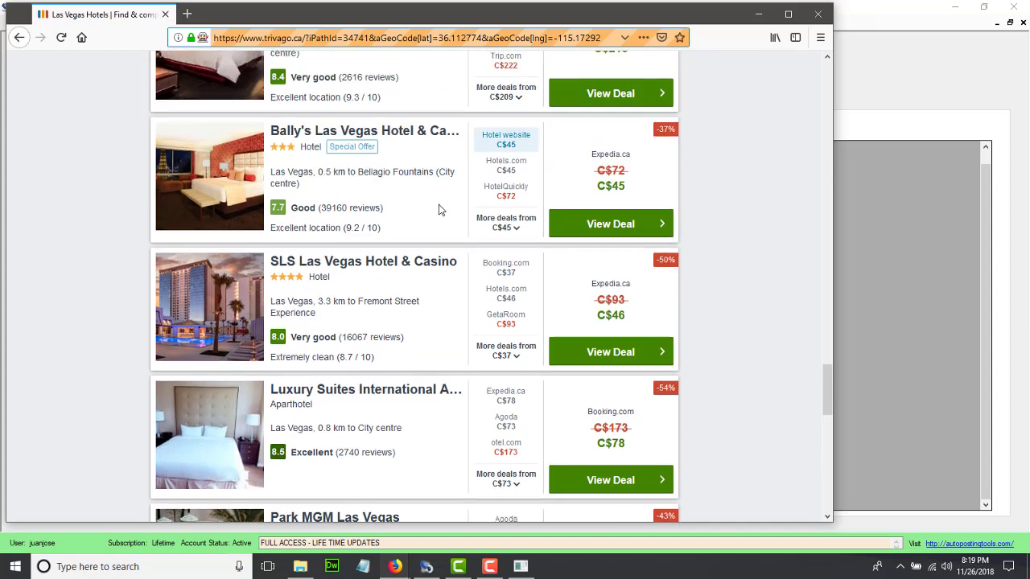
left_click(903, 214)
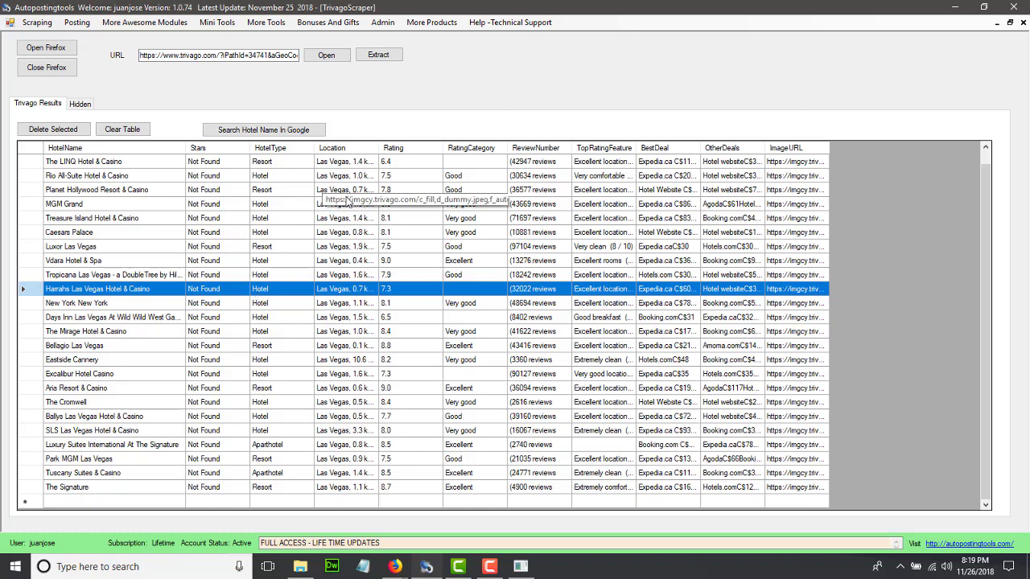
double_click(700, 148)
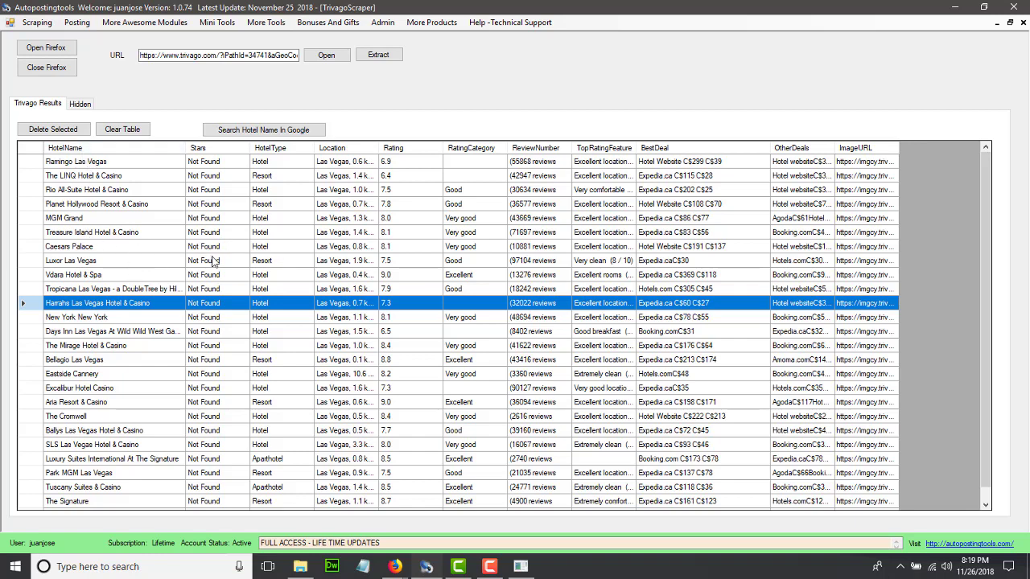
- Search Google for the Luxor Las Vegas hotel row's name
left_click(160, 265)
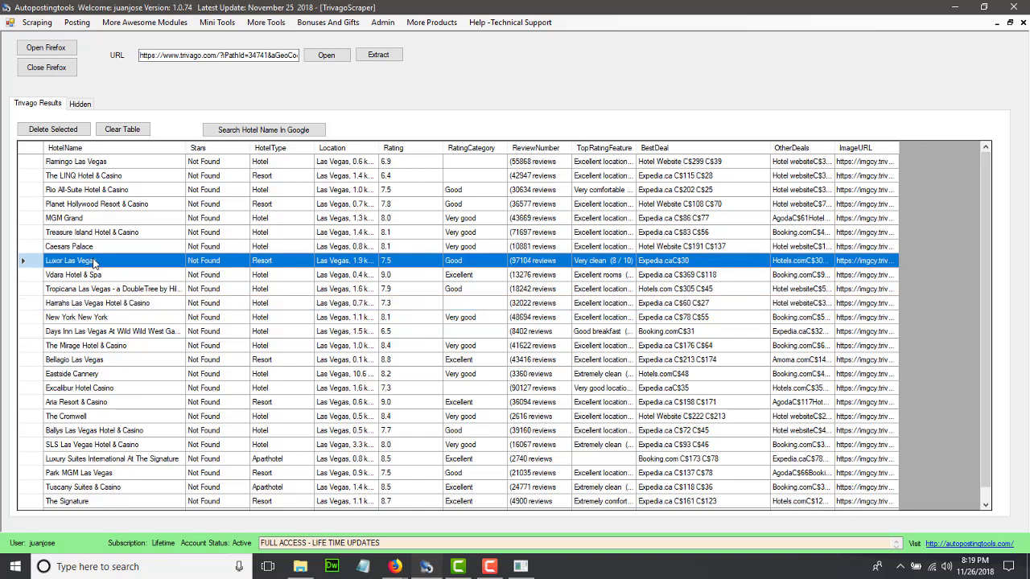
left_click(280, 131)
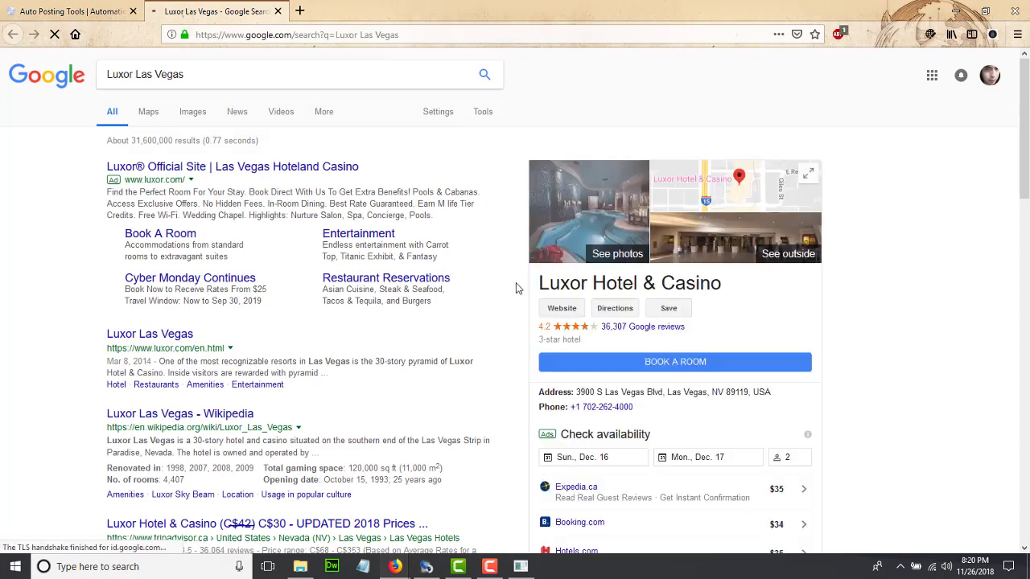
- Open Luxor Hotel & Casino's official website from its Google panel, then return to the scraper
scroll(517, 287, "down", 2)
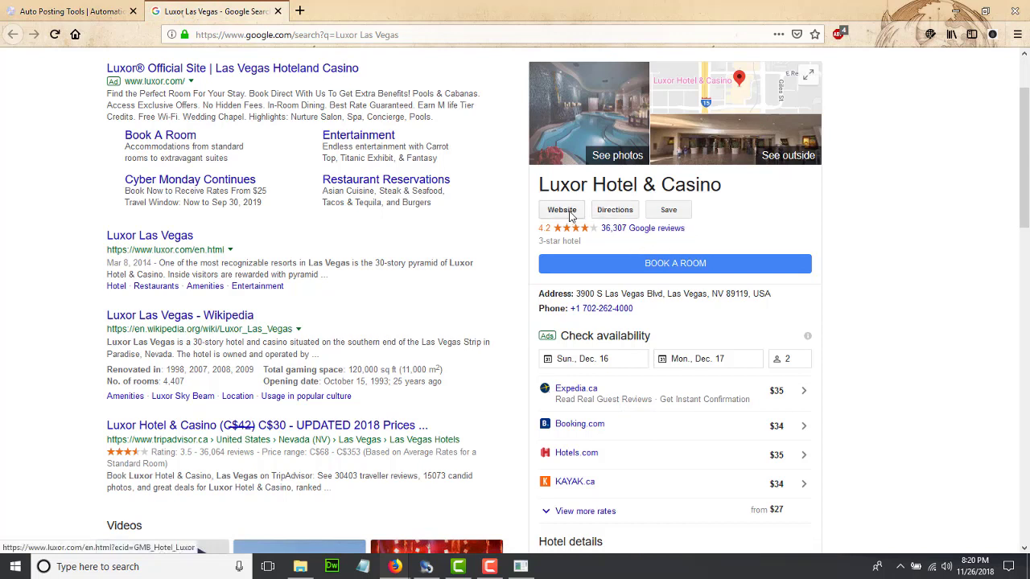
scroll(569, 215, "up", 1)
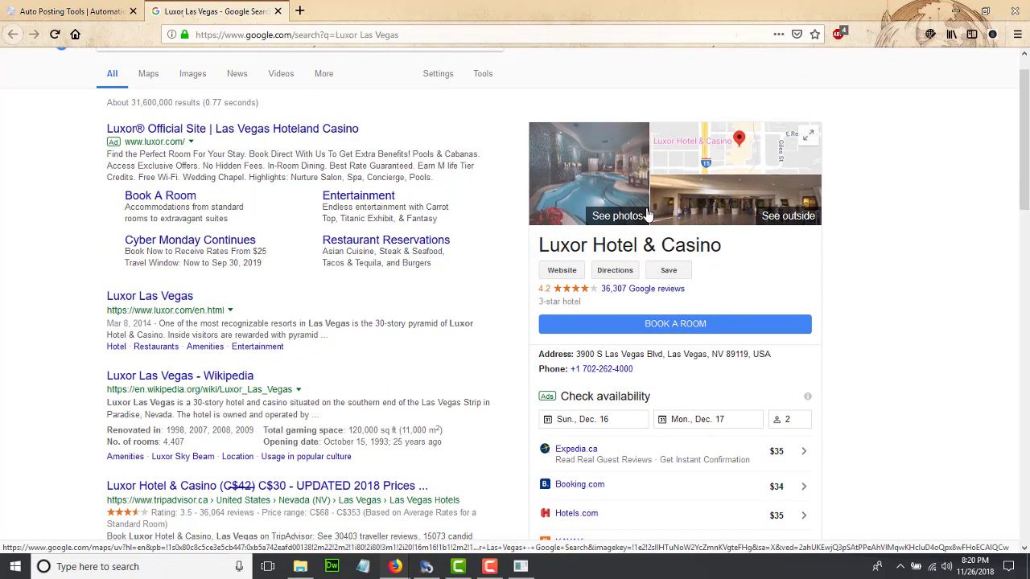
left_click(564, 274)
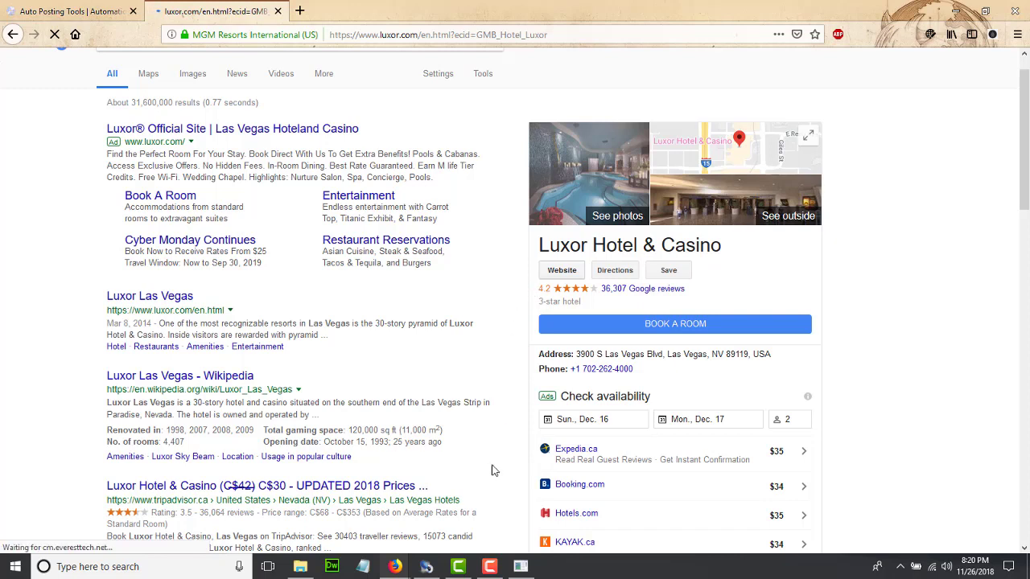
left_click(427, 568)
- Switch to the Trivago Las Vegas Hotels window and load page 2 of the results
scroll(428, 385, "down", 1)
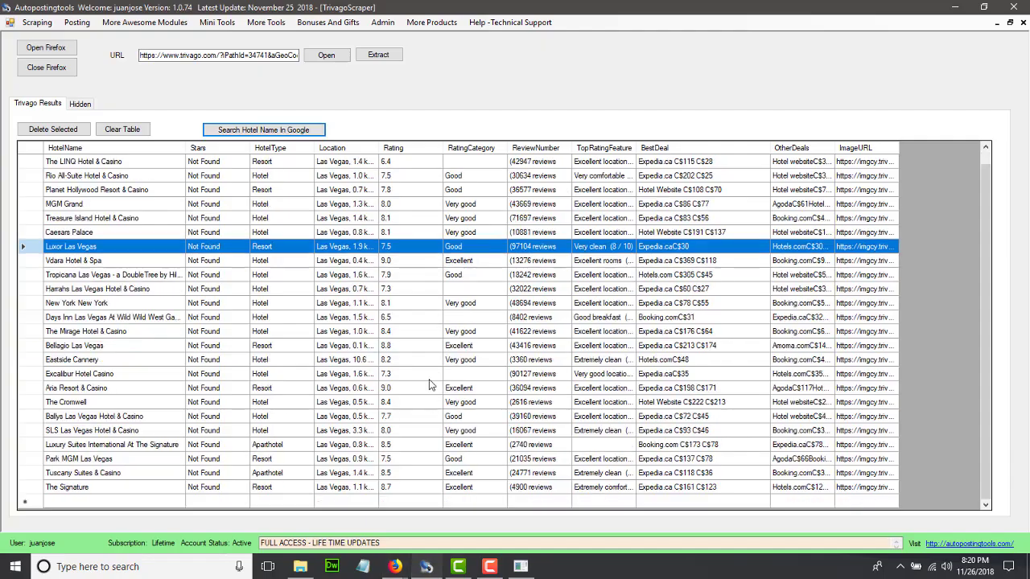
scroll(428, 384, "up", 1)
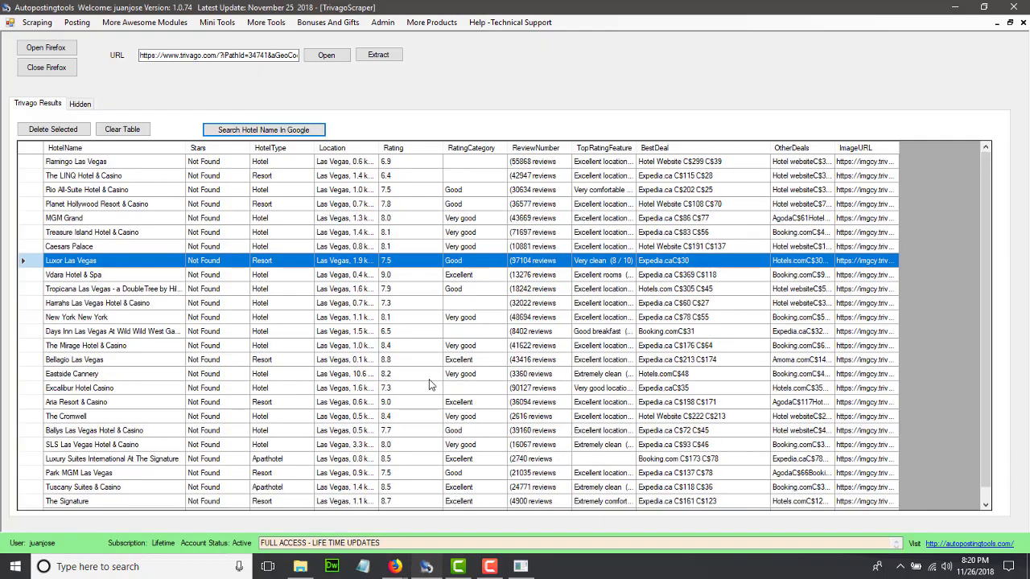
left_click(394, 567)
left_click(429, 524)
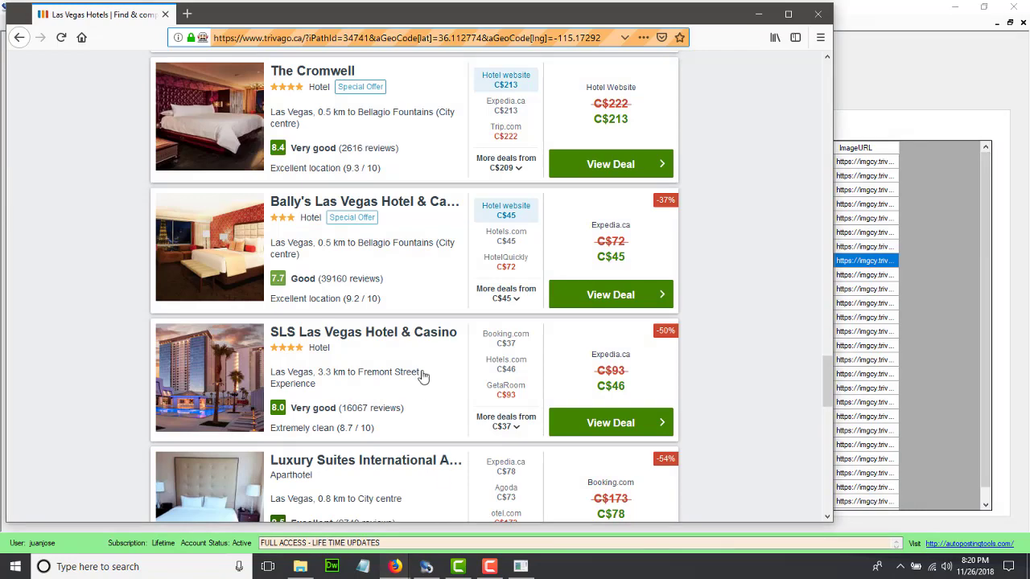
scroll(421, 375, "down", 10)
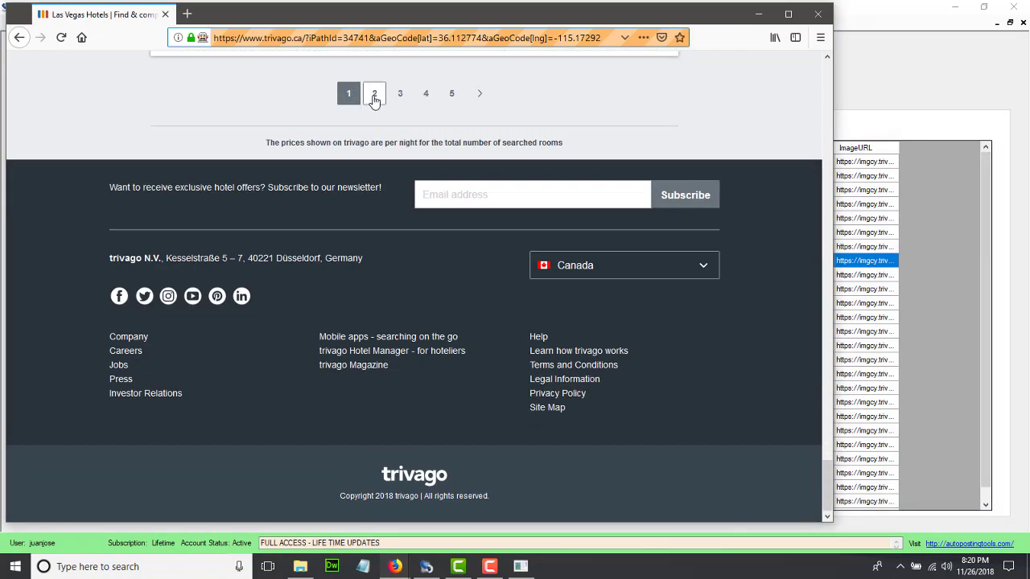
left_click(374, 94)
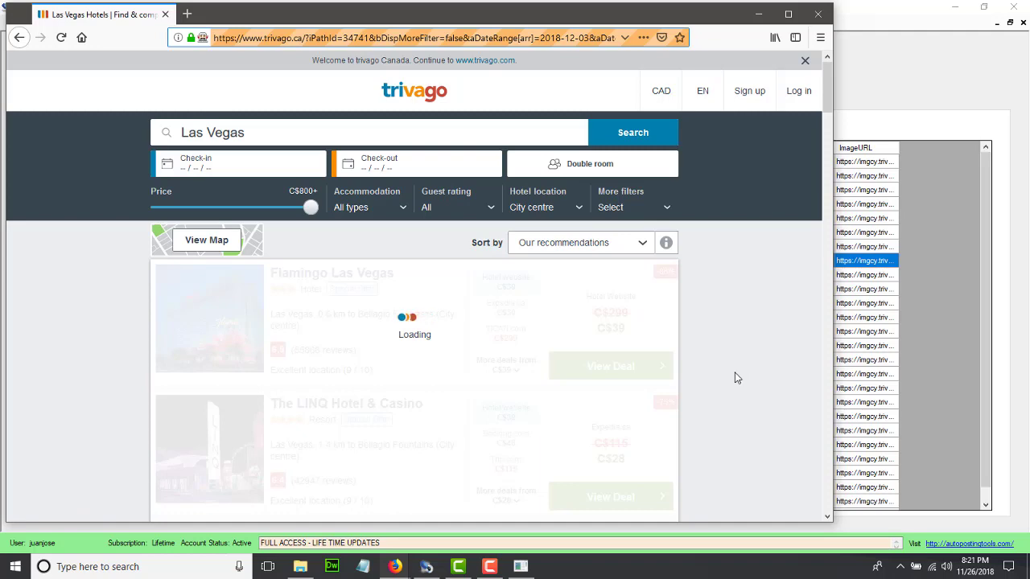
scroll(735, 378, "down", 2)
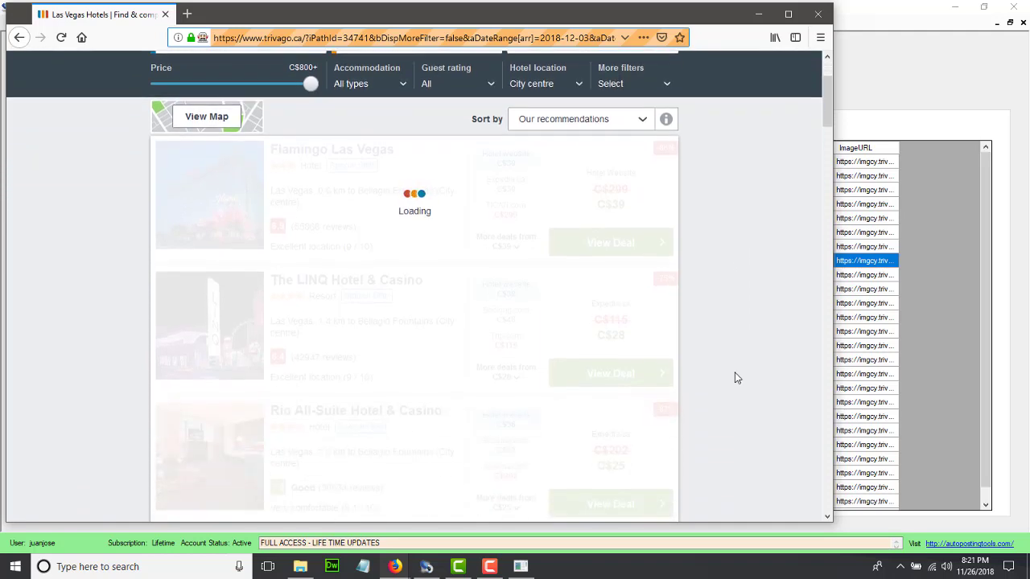
scroll(734, 378, "down", 2)
scroll(735, 378, "down", 1)
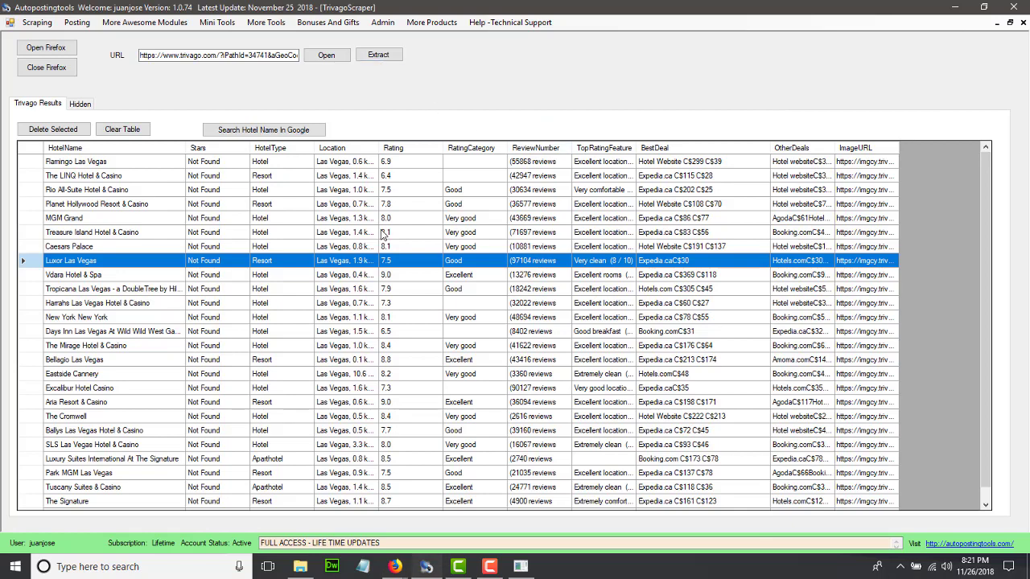
- Switch to the Luxor website and open CONTACT US from its footer
mouse_move(395, 567)
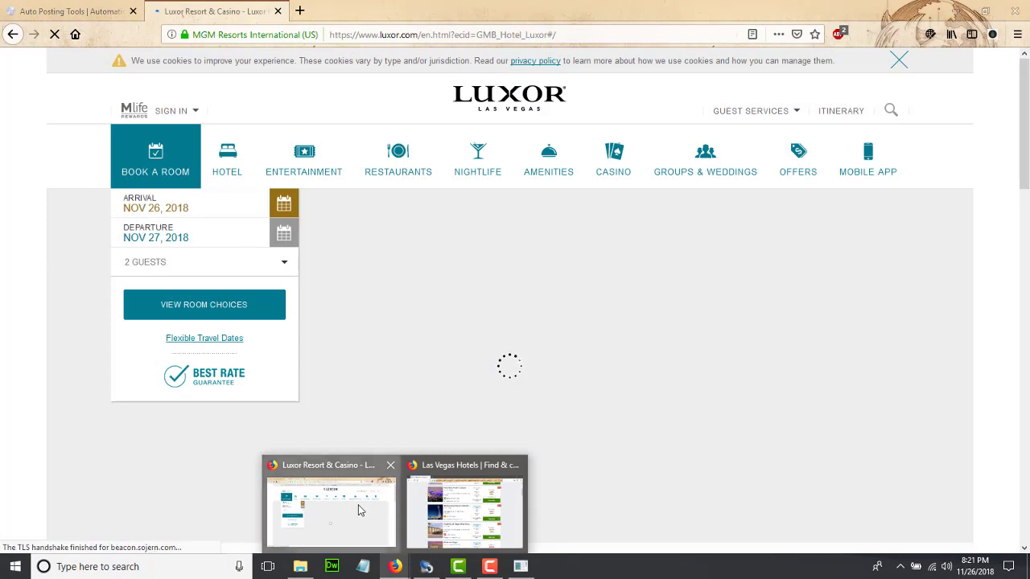
left_click(386, 515)
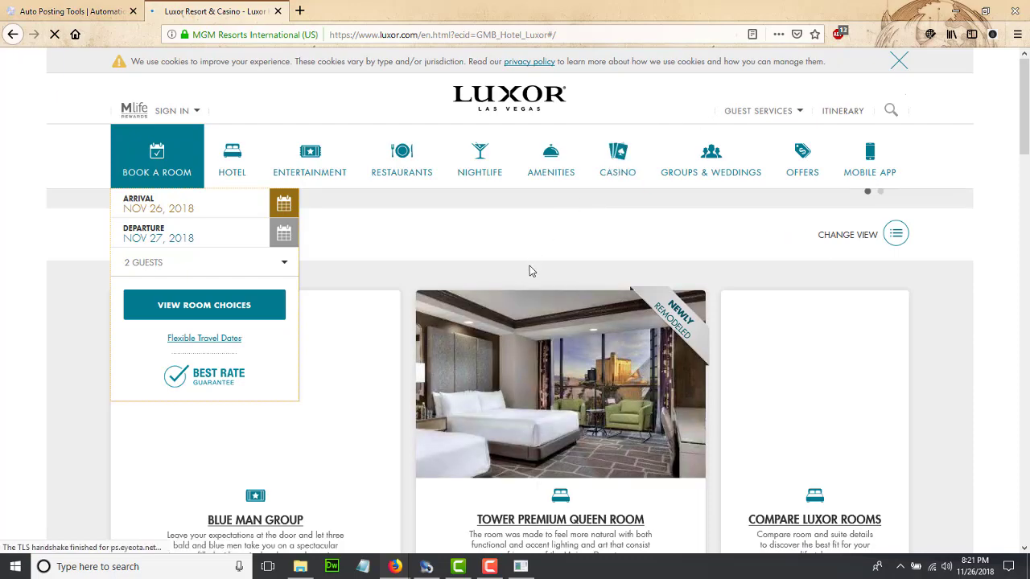
scroll(529, 268, "down", 5)
scroll(529, 271, "down", 5)
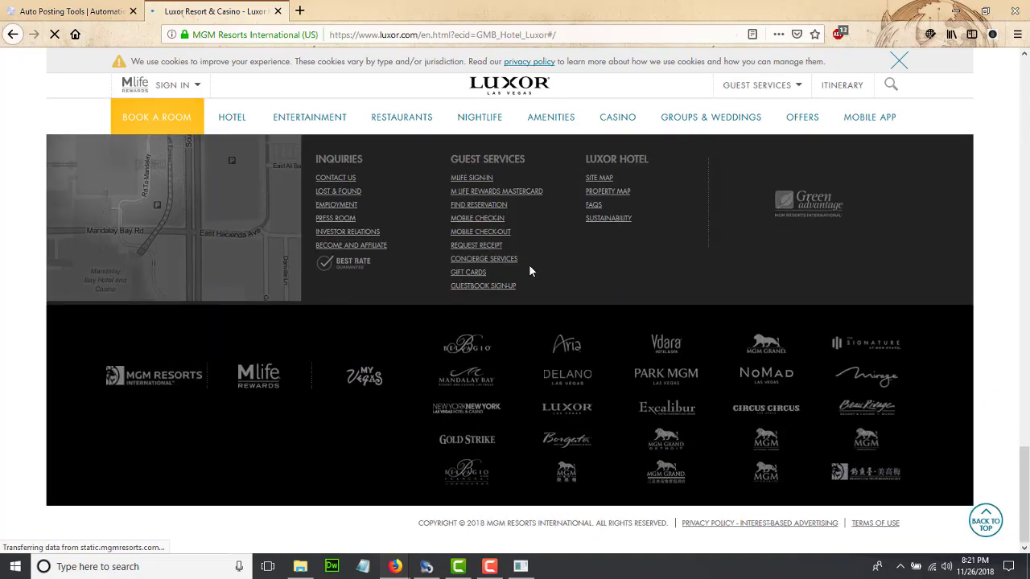
scroll(528, 267, "up", 4)
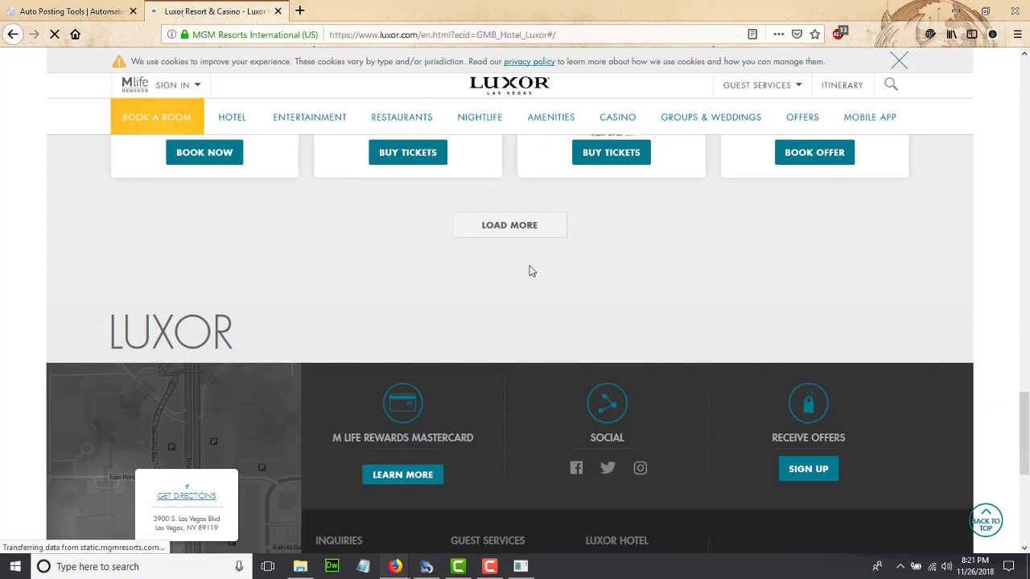
scroll(528, 267, "down", 2)
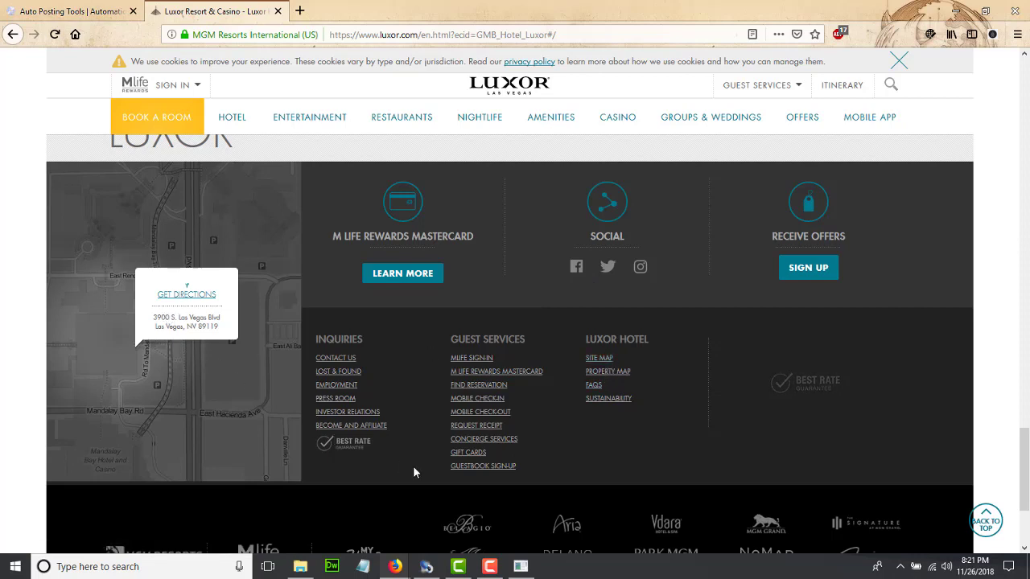
scroll(413, 472, "down", 3)
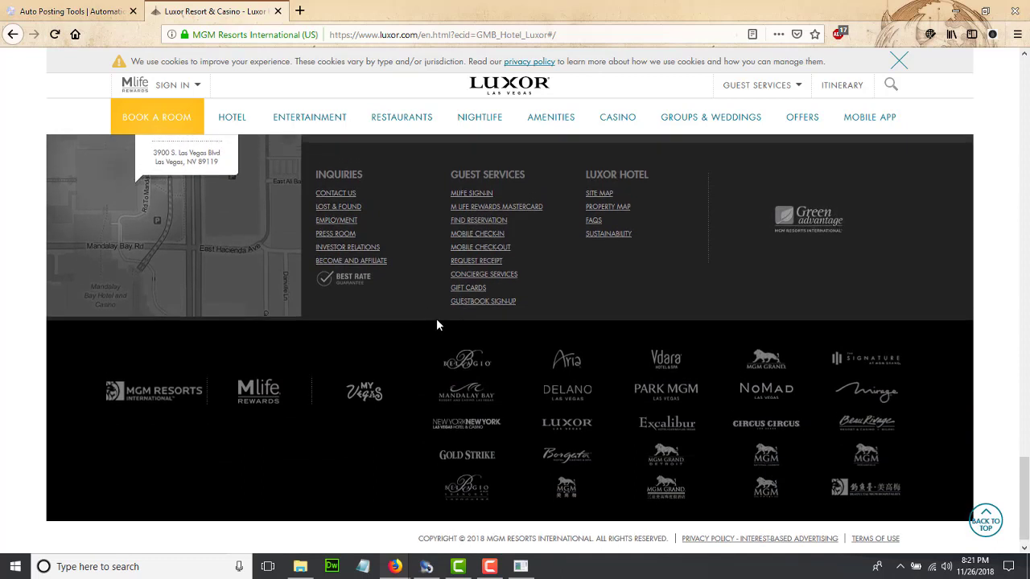
left_click(349, 195)
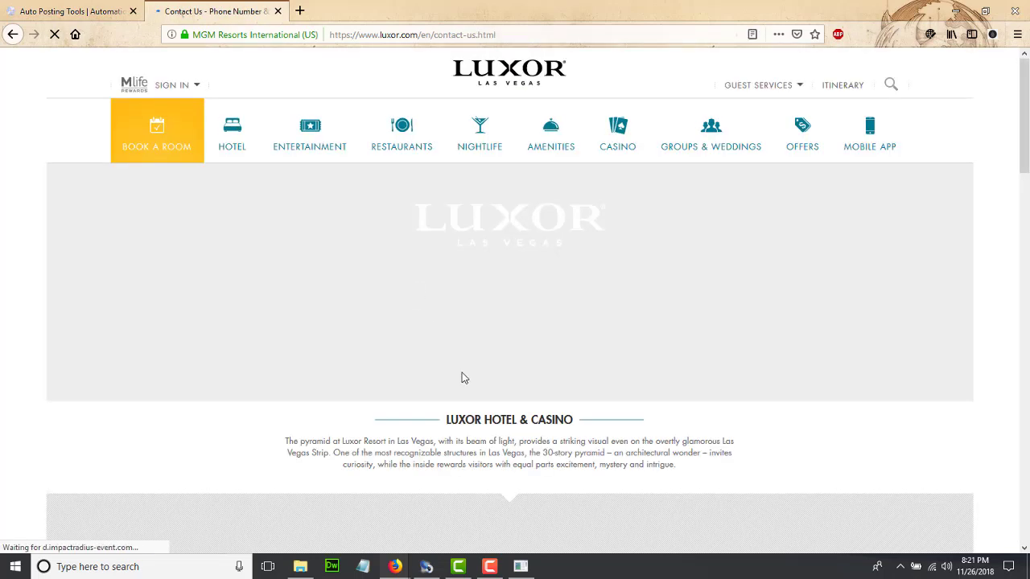
- Highlight Luxor's general information and reservations phone numbers, then return to the scraper table
scroll(462, 377, "down", 4)
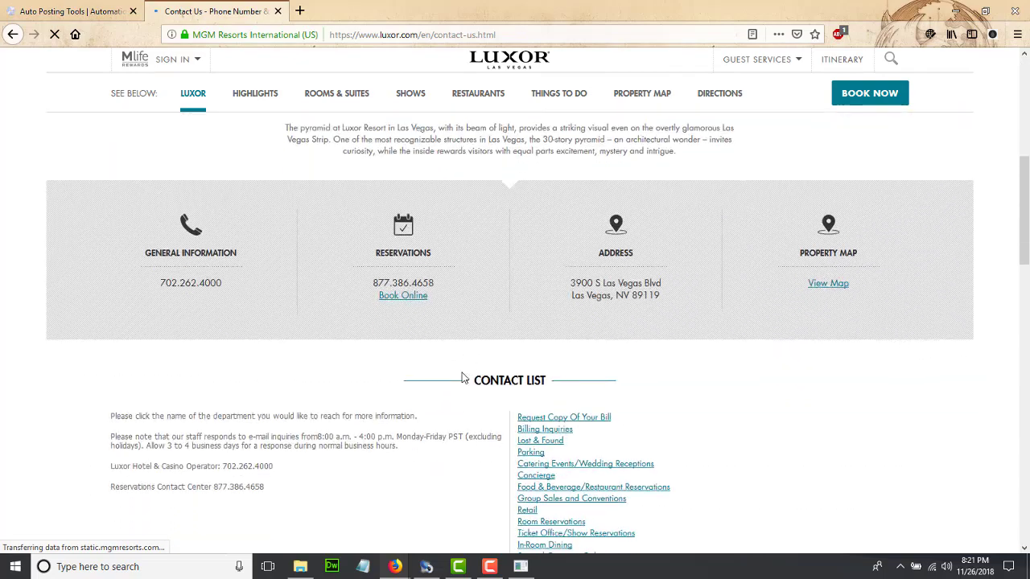
scroll(462, 377, "down", 1)
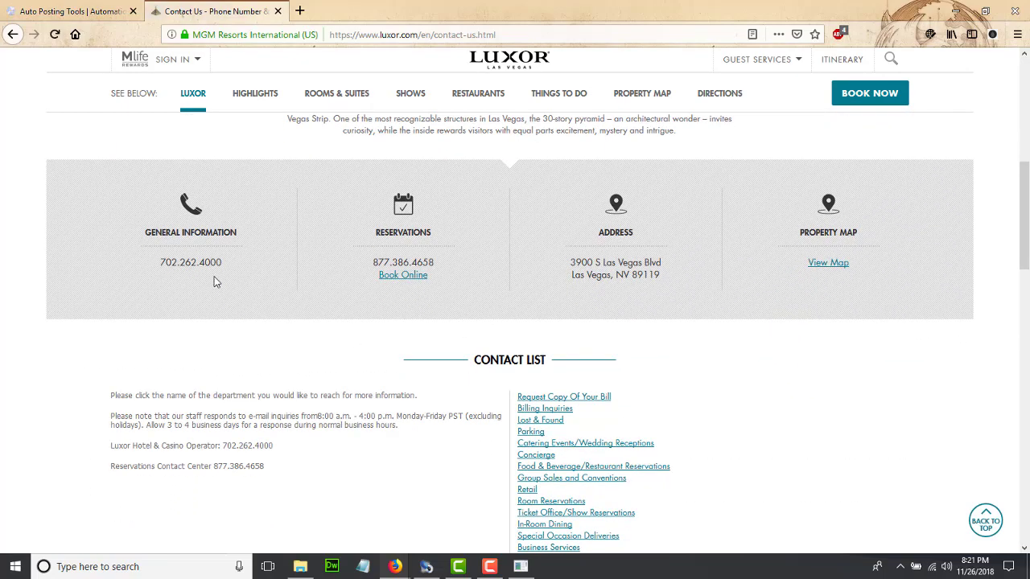
left_click_drag(214, 275, 164, 254)
left_click_drag(448, 266, 354, 244)
left_click(366, 368)
left_click(426, 566)
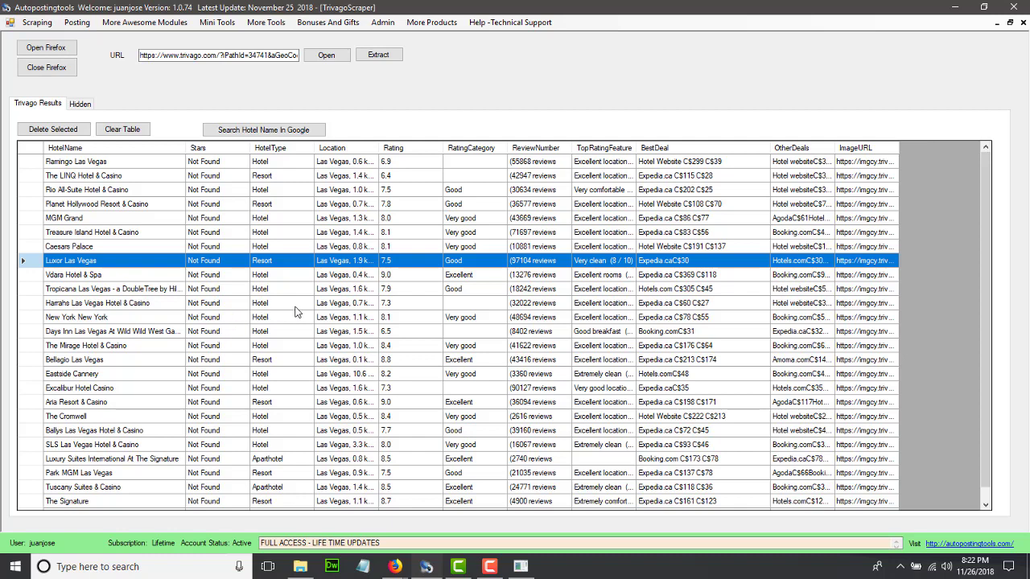
- Select all rows in the hotel results table, then narrow the selection to the Caesars Palace row
left_click(30, 148)
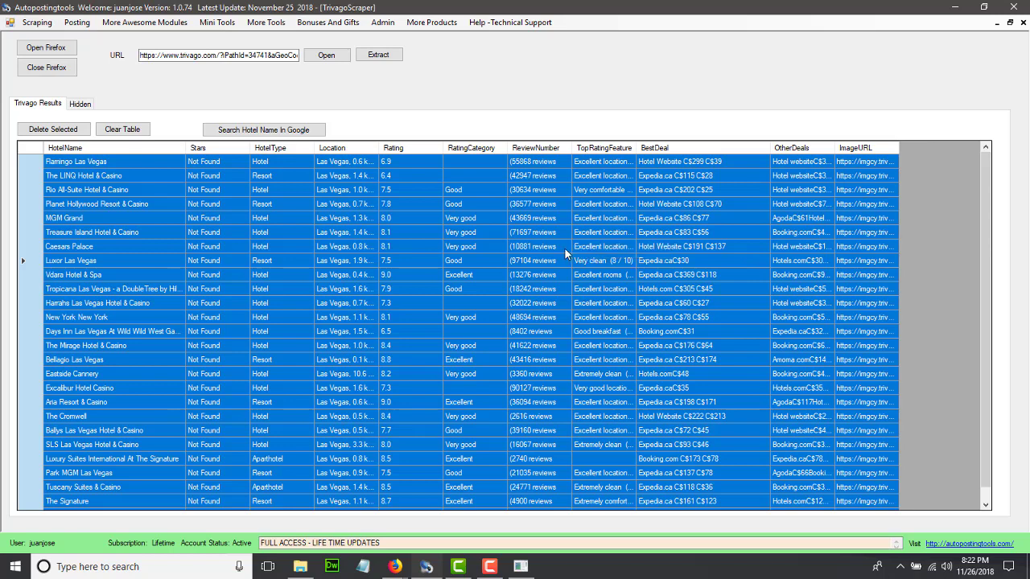
left_click(538, 246)
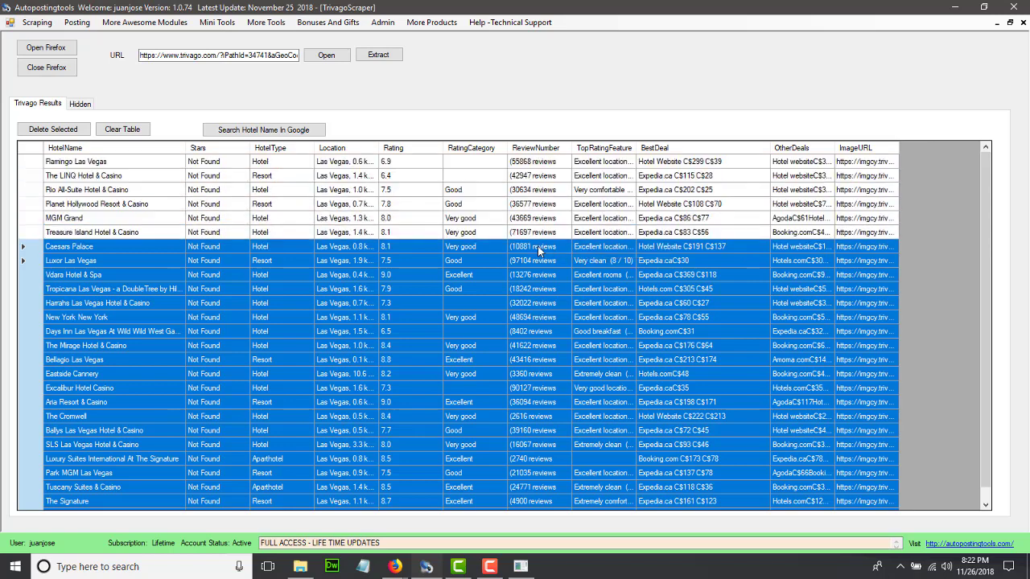